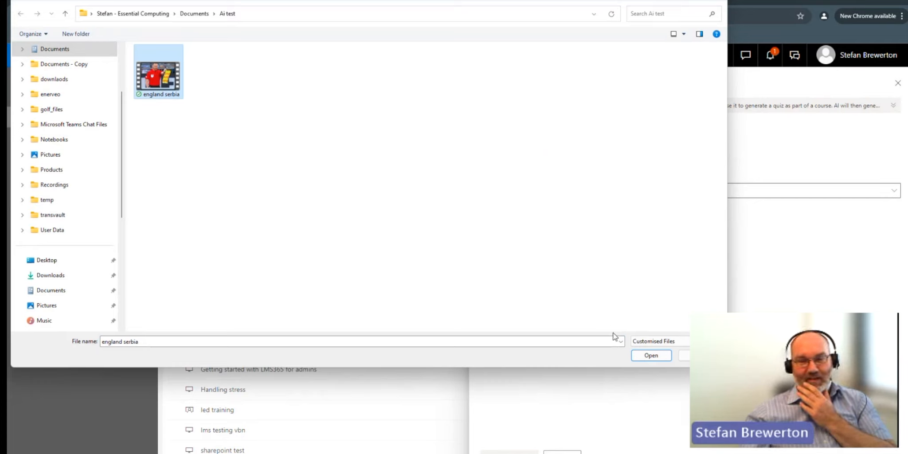
Step: Upload the england serbia video as the course source and add a quiz with a 100% passing score
left_click(650, 355)
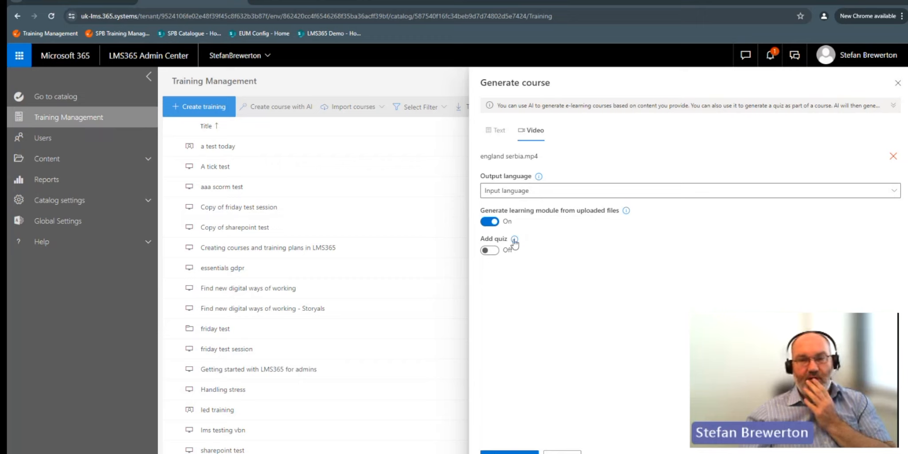
left_click(490, 250)
left_click(644, 284)
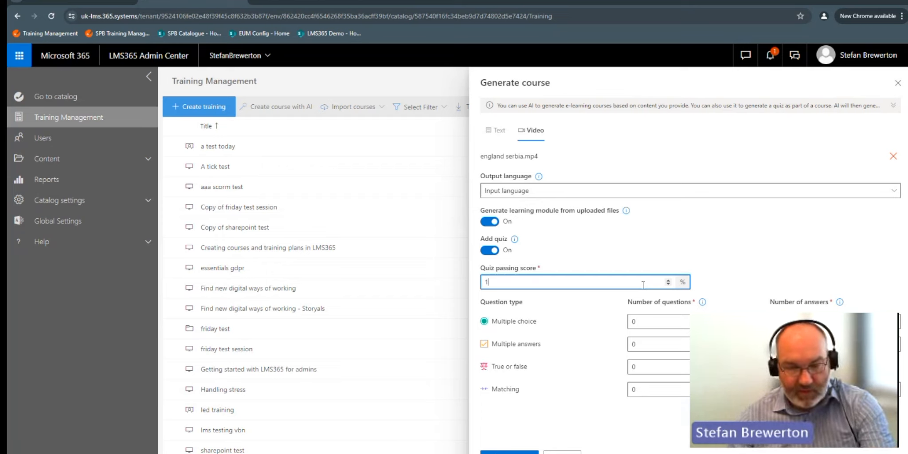
Step: Request 2 multiple choice and 2 true or false questions, and generate the course from the video
left_click(629, 322)
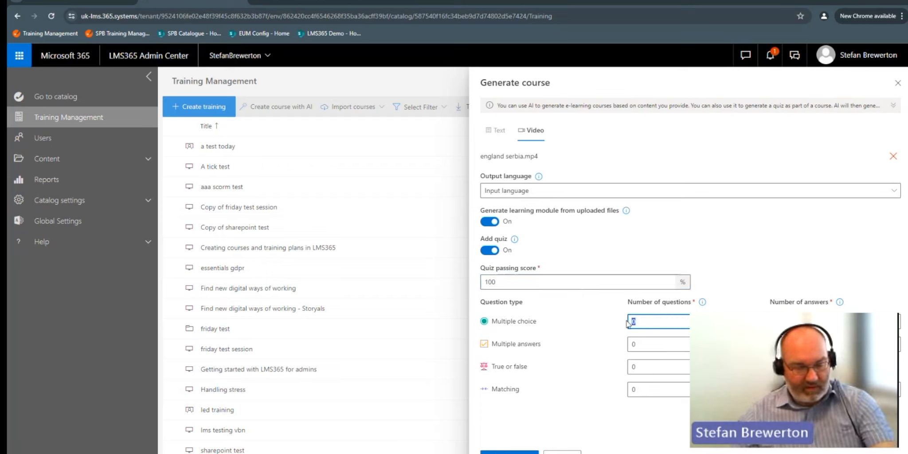
type("2")
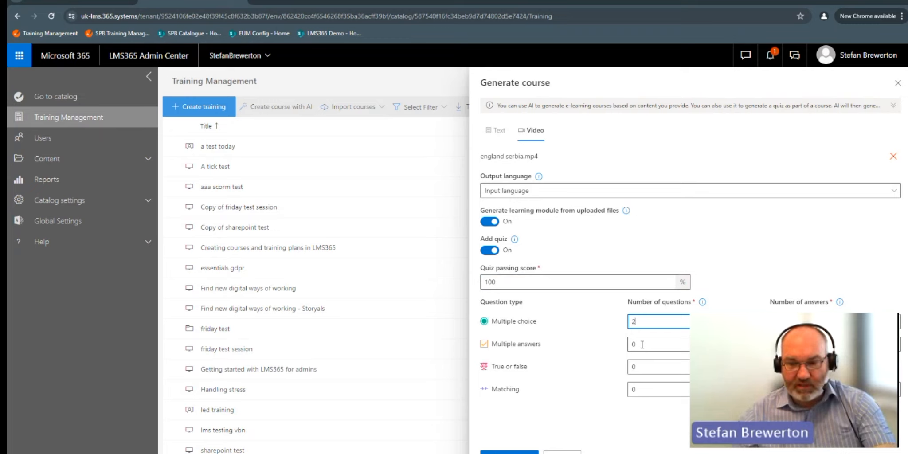
left_click(643, 367)
type("2")
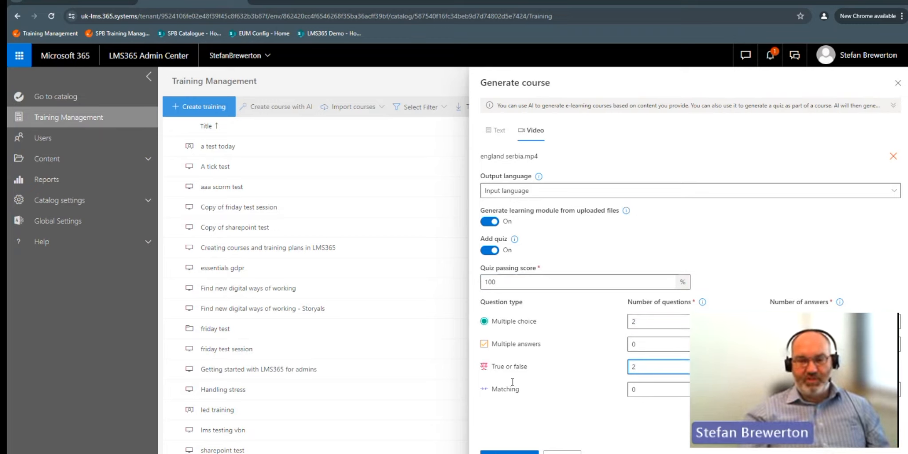
left_click(509, 452)
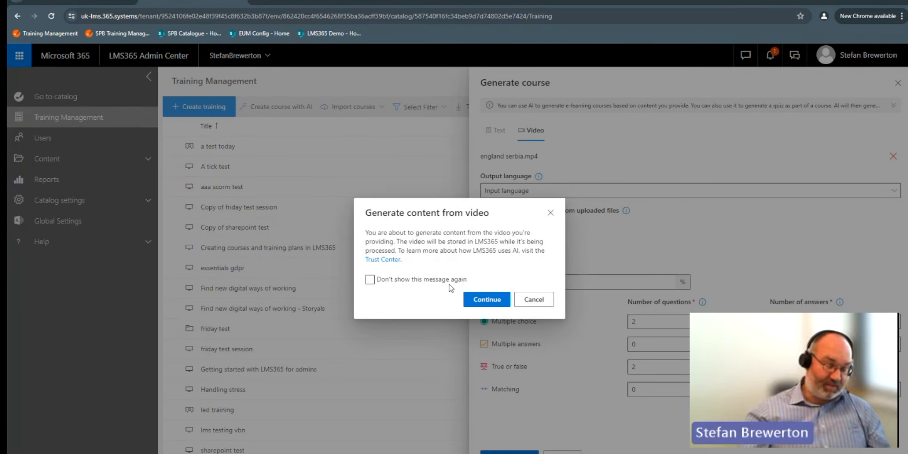
left_click(479, 304)
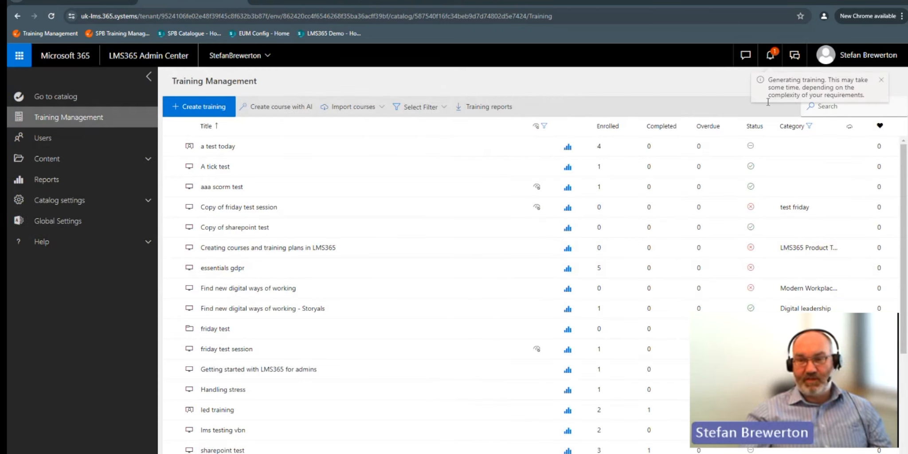
Step: Open the newly generated course for editing and review its descriptions, categories and images in the basic details
left_click(770, 61)
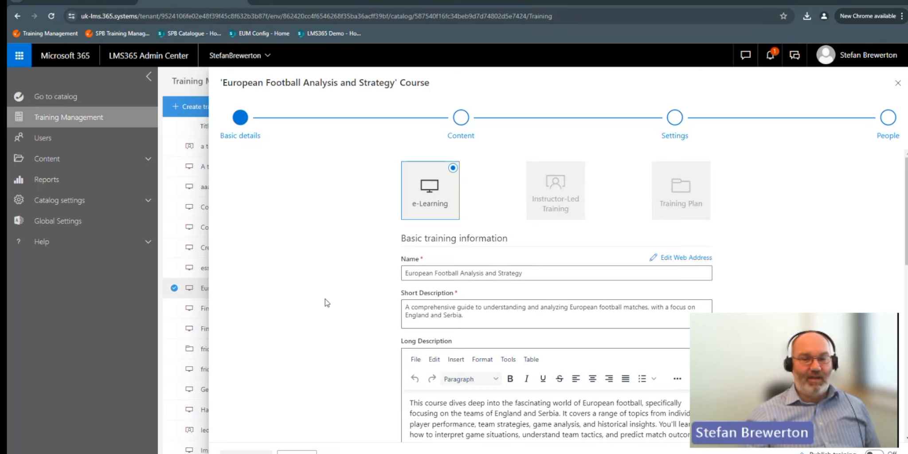
scroll(458, 315, "down", 3)
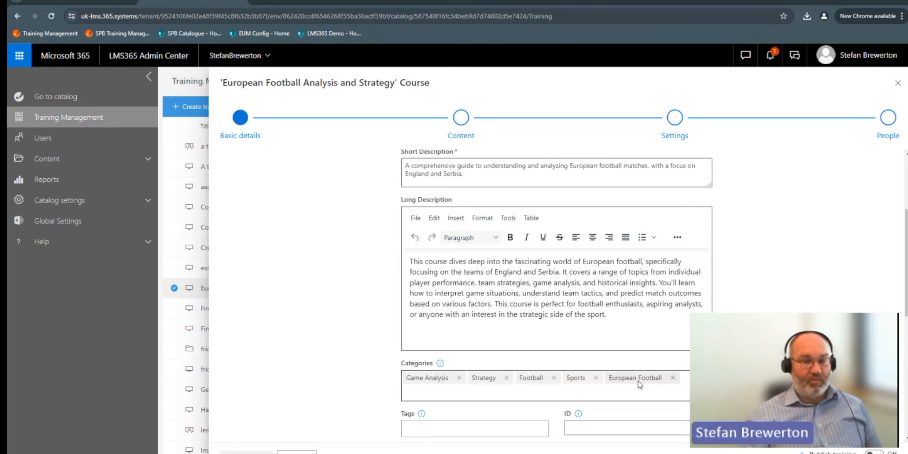
scroll(340, 322, "down", 1)
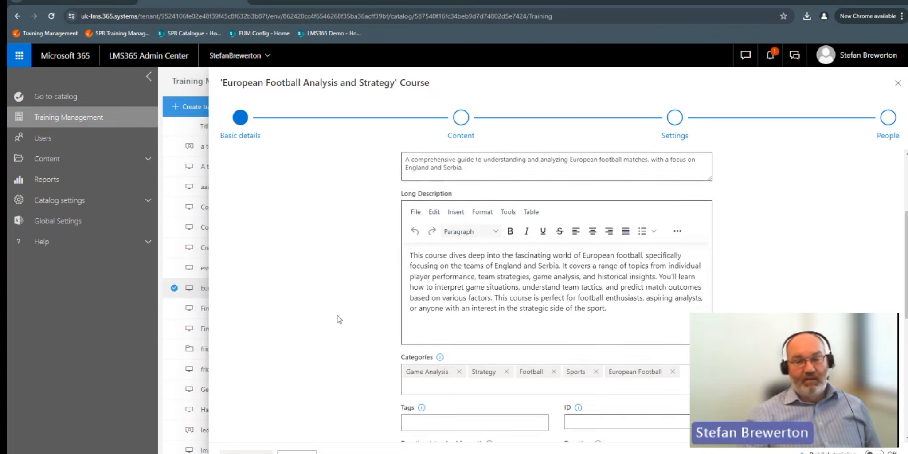
scroll(339, 320, "down", 5)
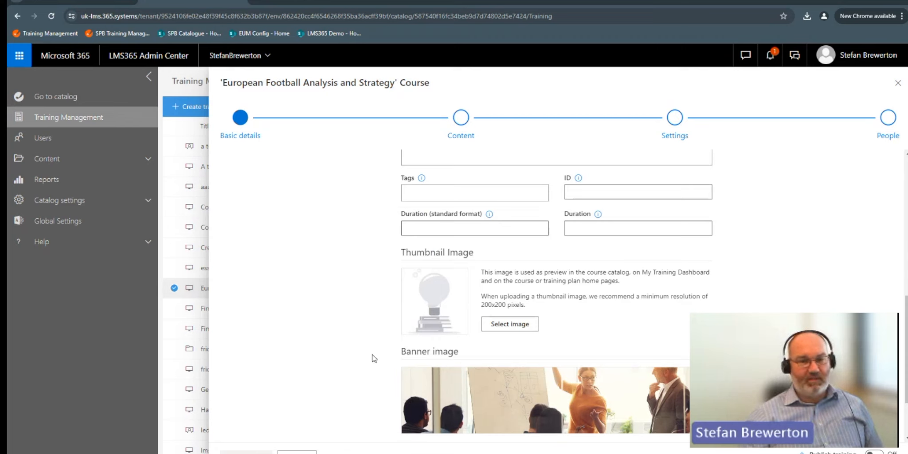
scroll(371, 356, "down", 1)
scroll(371, 356, "down", 1)
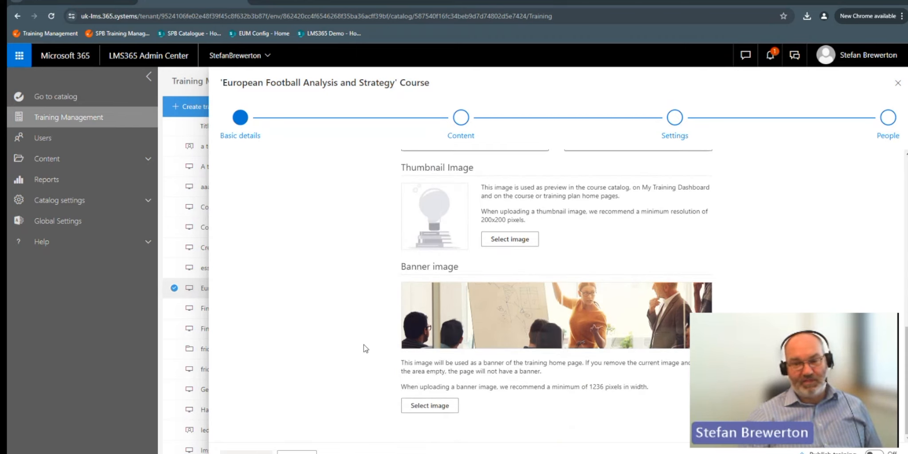
scroll(348, 316, "up", 3)
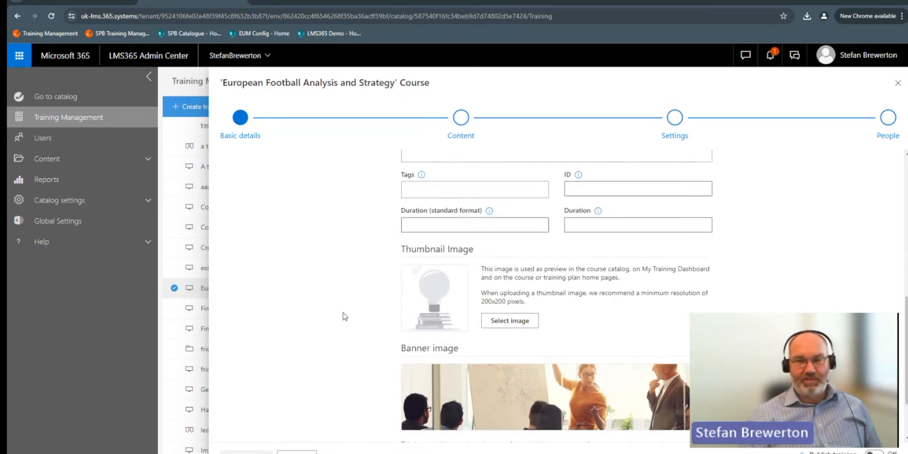
Step: Review the generated course's content items and training settings, and close the course editor
left_click(453, 128)
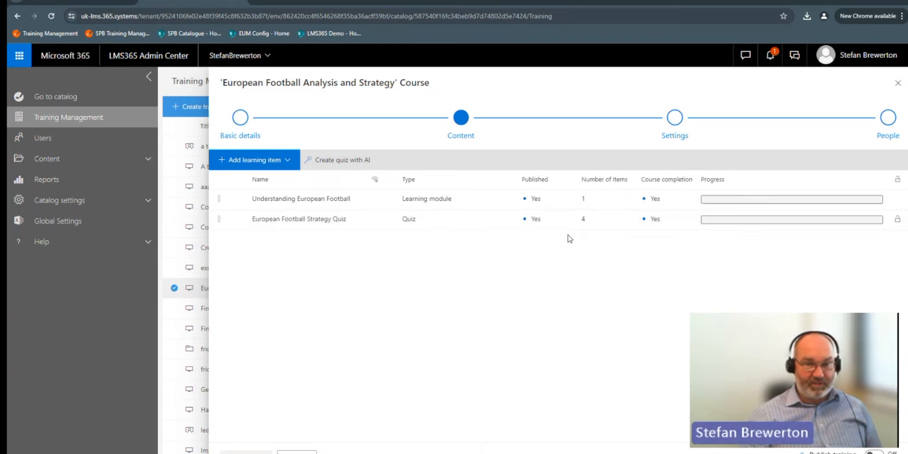
left_click(676, 120)
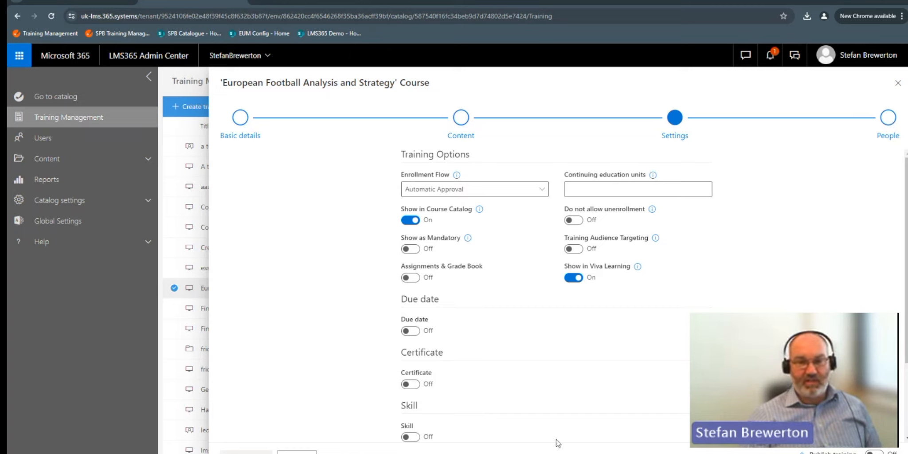
scroll(529, 368, "down", 3)
scroll(528, 366, "up", 3)
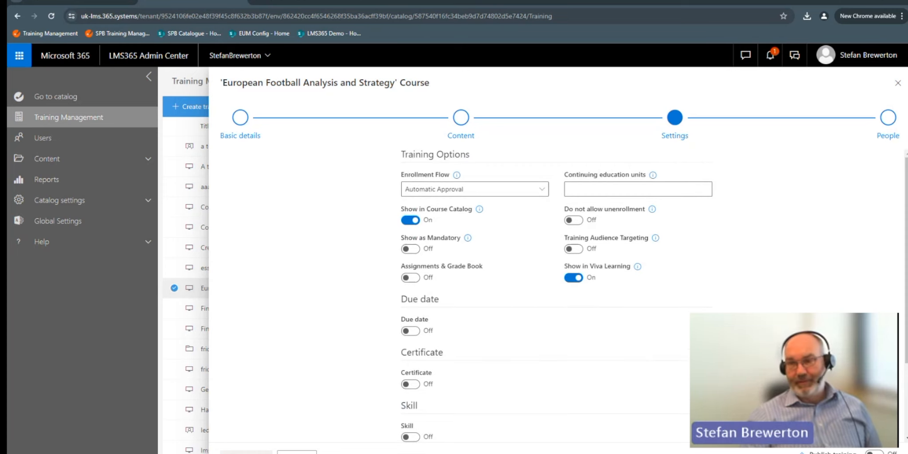
left_click(898, 83)
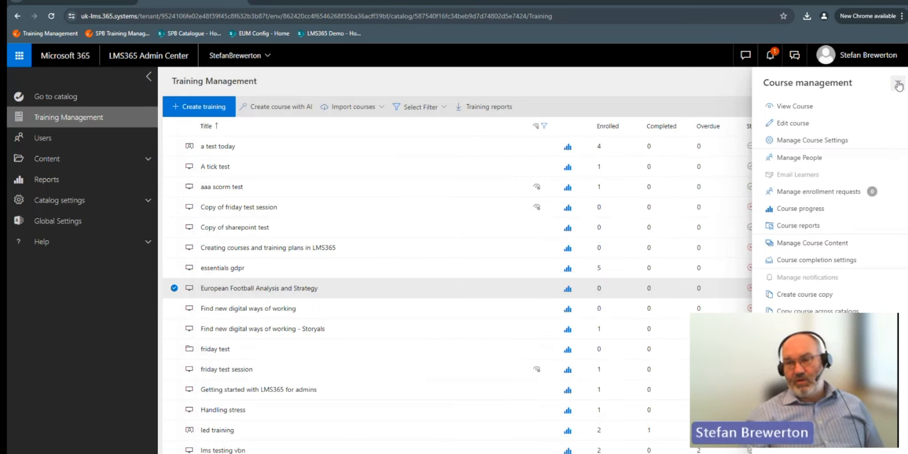
Step: View the generated course's page as a learner and start the Understanding European Football learning module
left_click(808, 106)
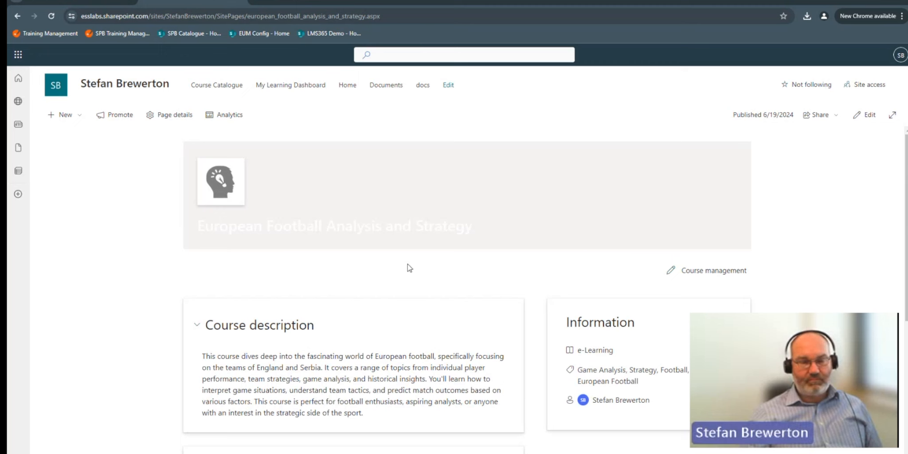
scroll(256, 281, "down", 2)
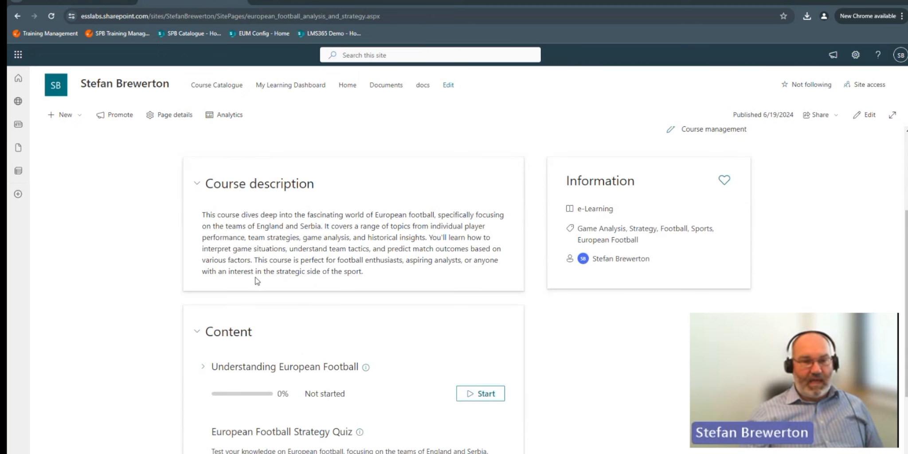
scroll(200, 263, "down", 2)
left_click(486, 299)
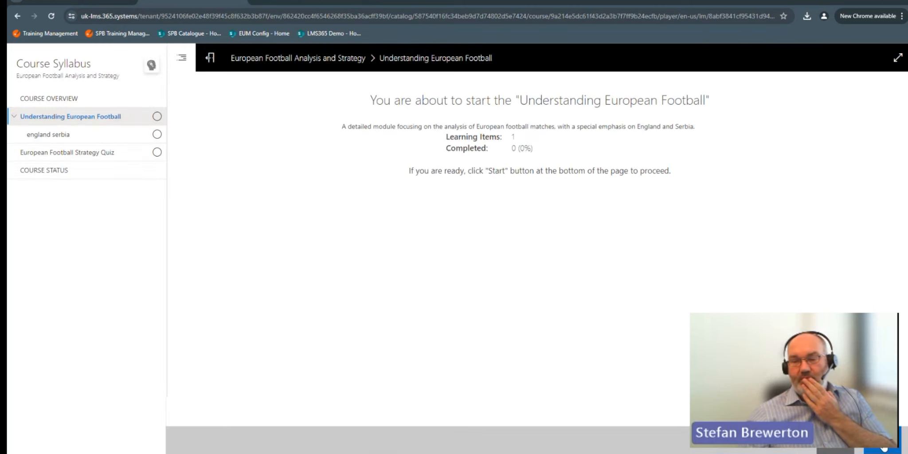
left_click(884, 448)
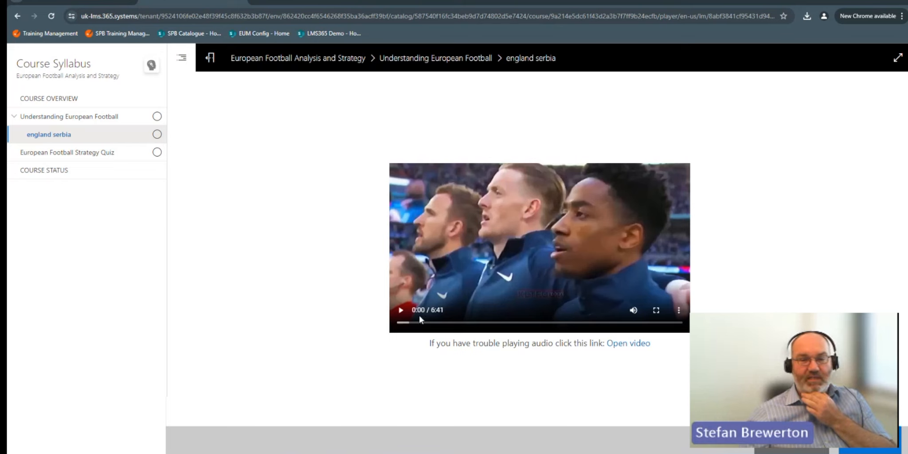
Step: Play the england serbia video muted, skipping ahead to about 4:15, and preview it in full screen
left_click(402, 310)
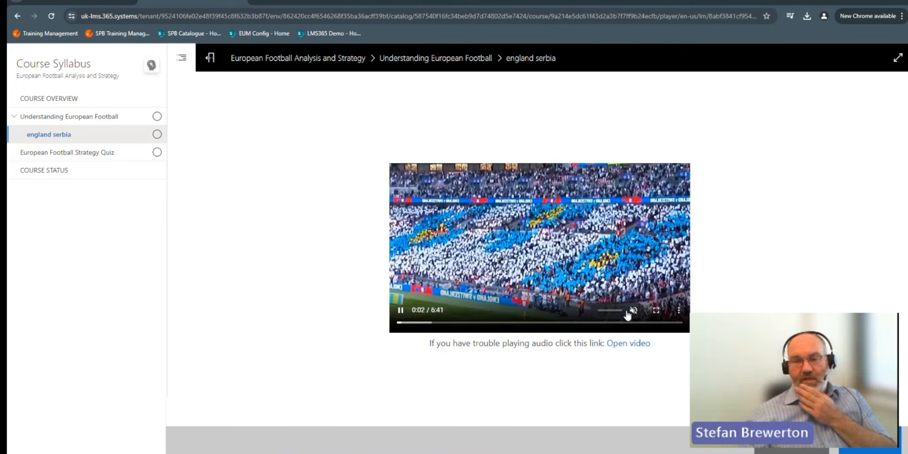
mouse_move(498, 332)
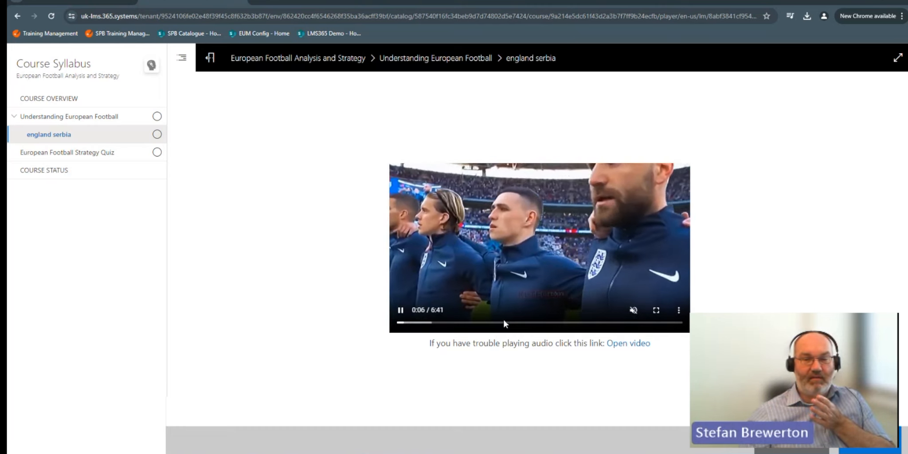
left_click(504, 323)
left_click(576, 322)
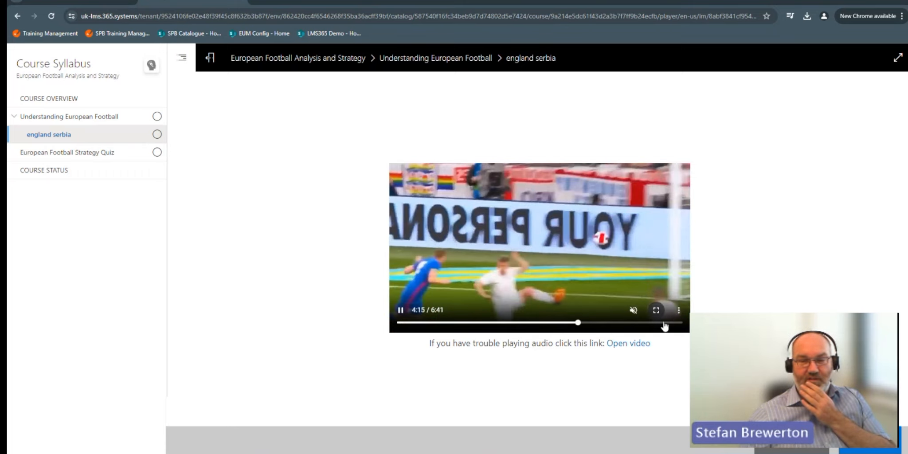
left_click(656, 310)
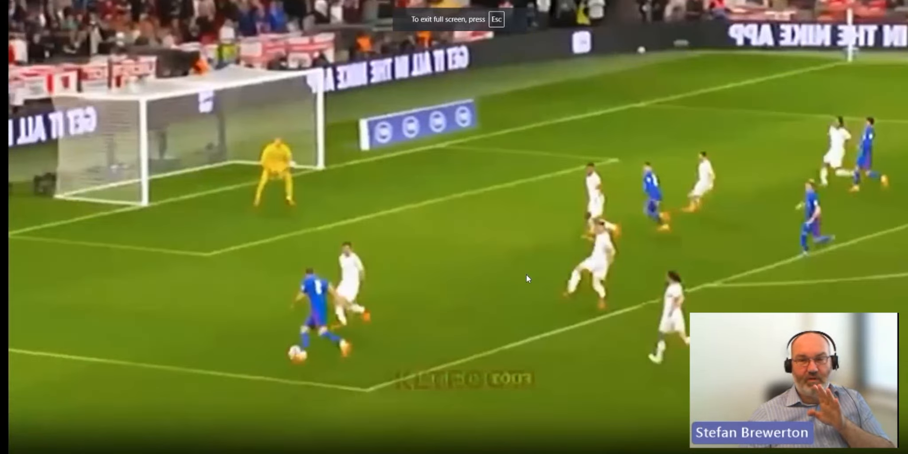
key("Escape")
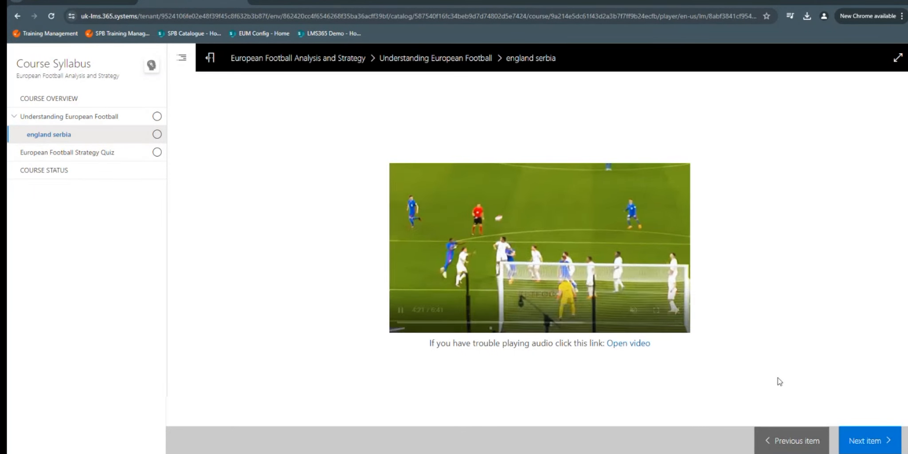
Step: Finish the video learning module and start the European Football Strategy Quiz
left_click(860, 442)
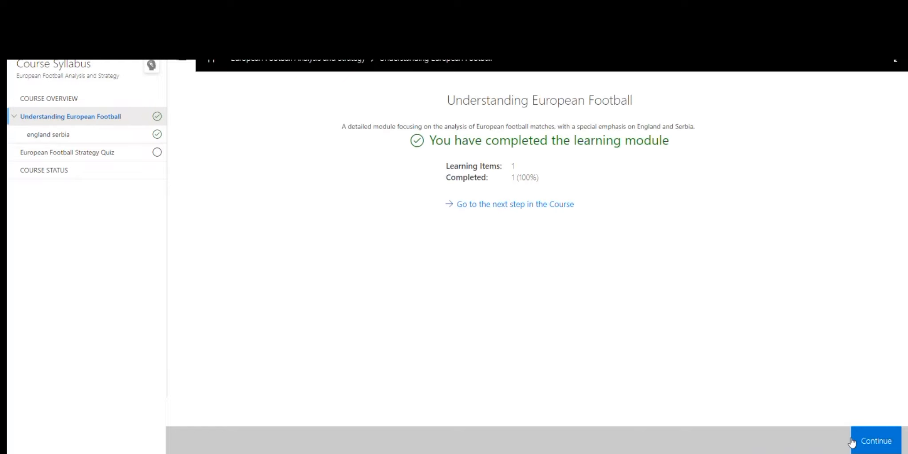
left_click(874, 441)
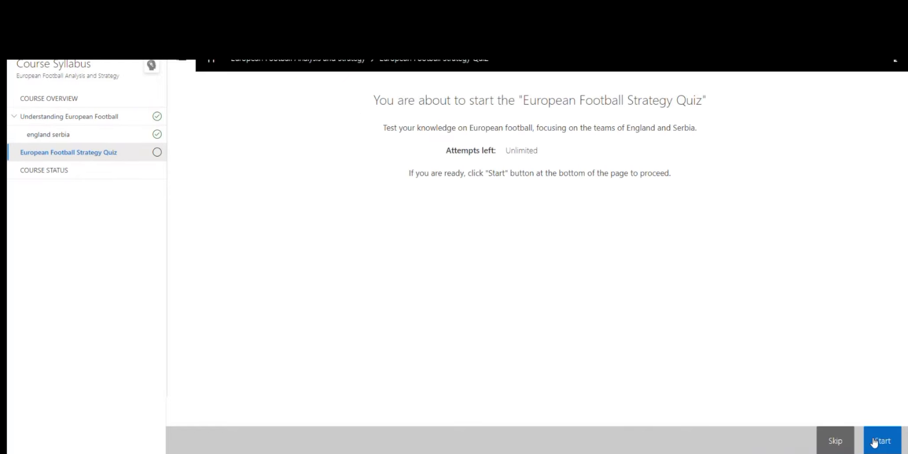
left_click(877, 441)
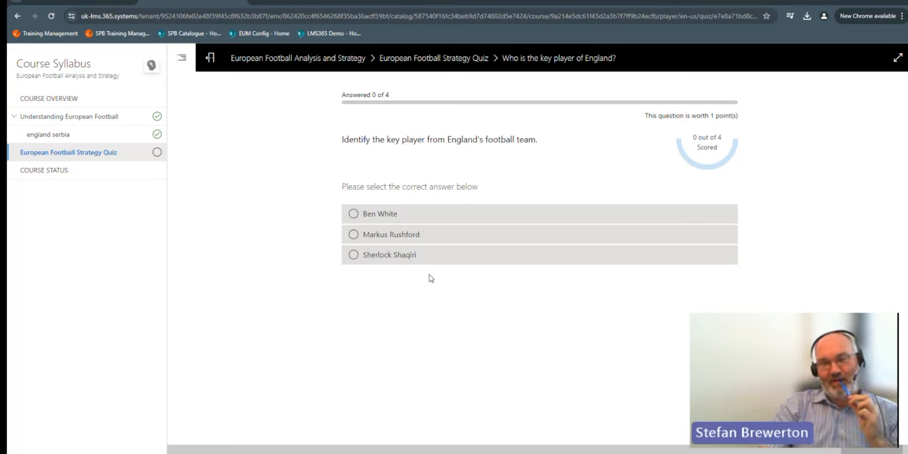
Step: Answer the first three quiz questions with Markus Rushford, Solid defense and True, submitting each answer
left_click(396, 238)
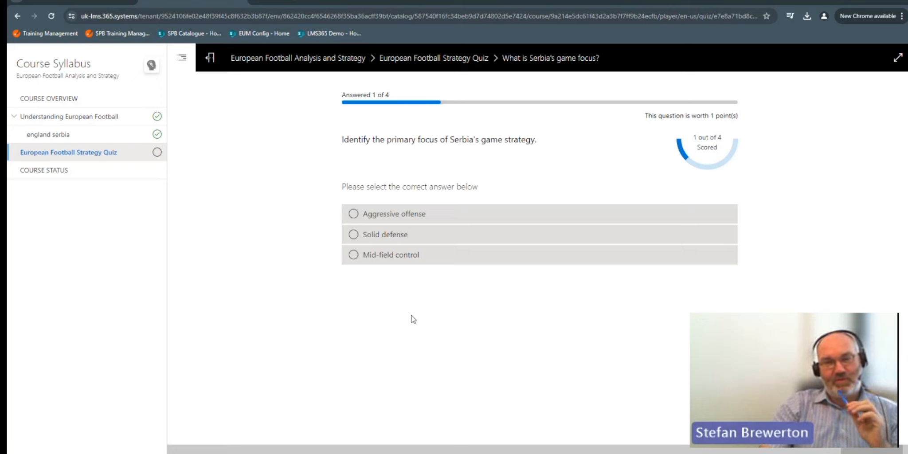
left_click(400, 235)
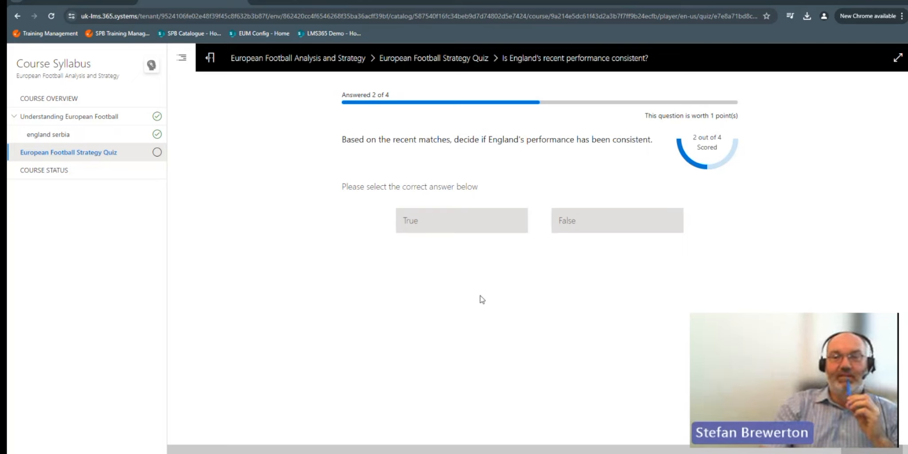
left_click(473, 224)
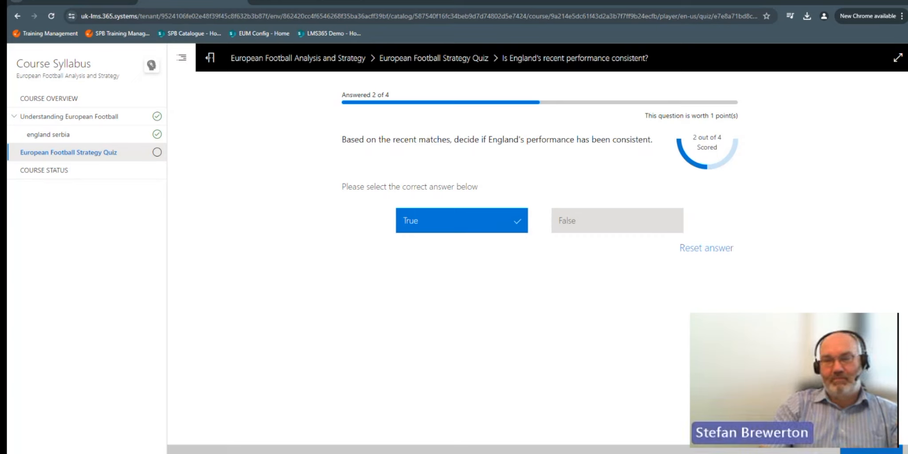
left_click(871, 450)
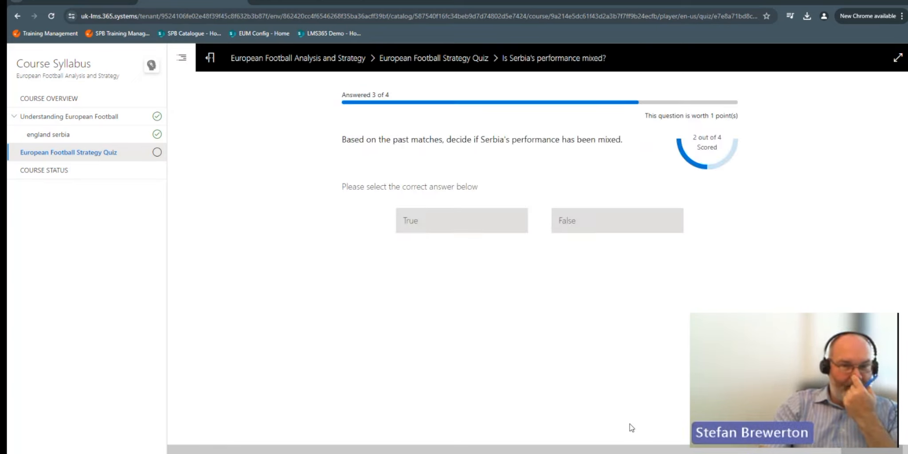